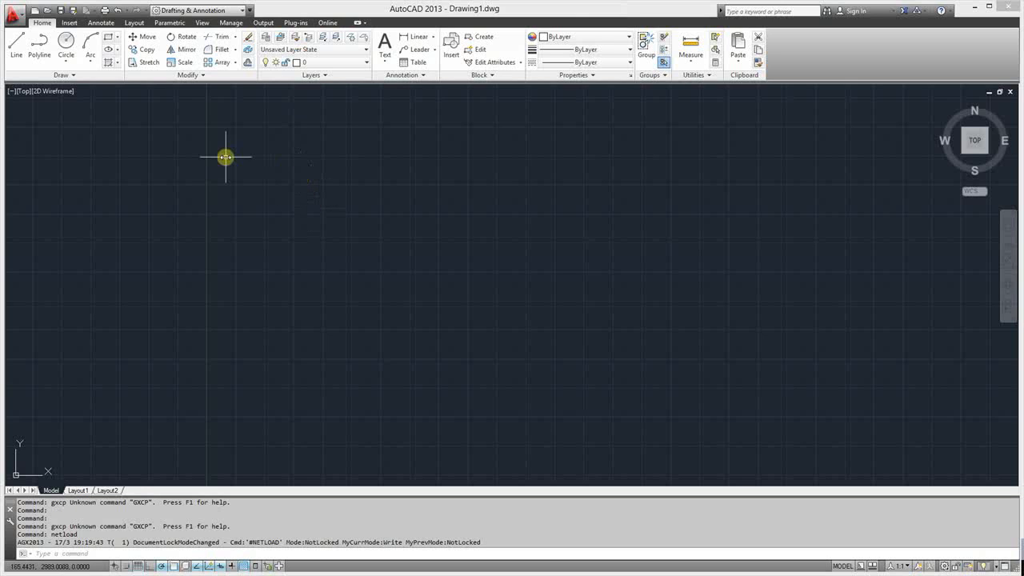
Open the Agx2013 Control Panel and look through its model entities and variables lists
{"action": "left_click", "coordinate": [293, 23]}
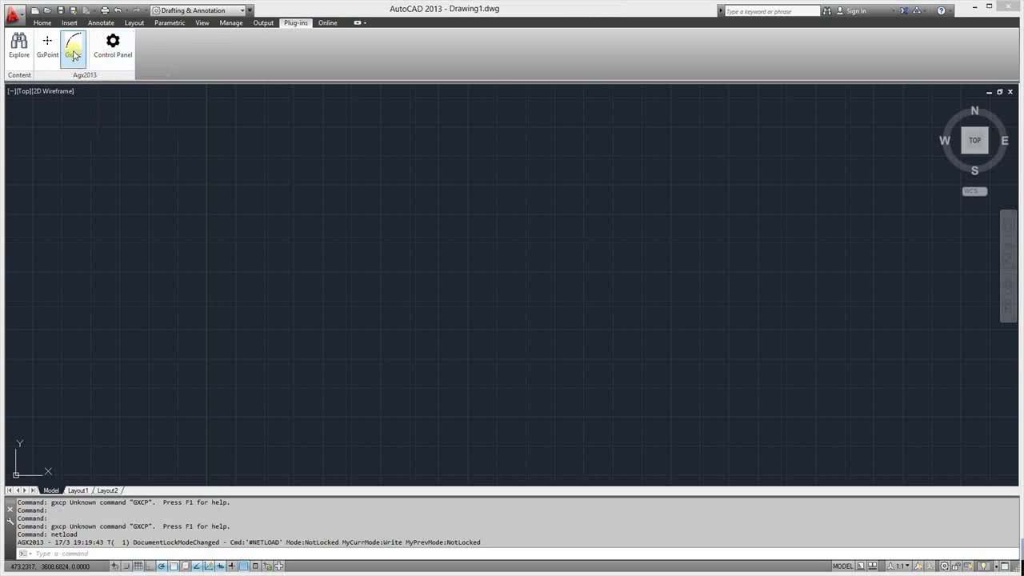
{"action": "left_click", "coordinate": [112, 56]}
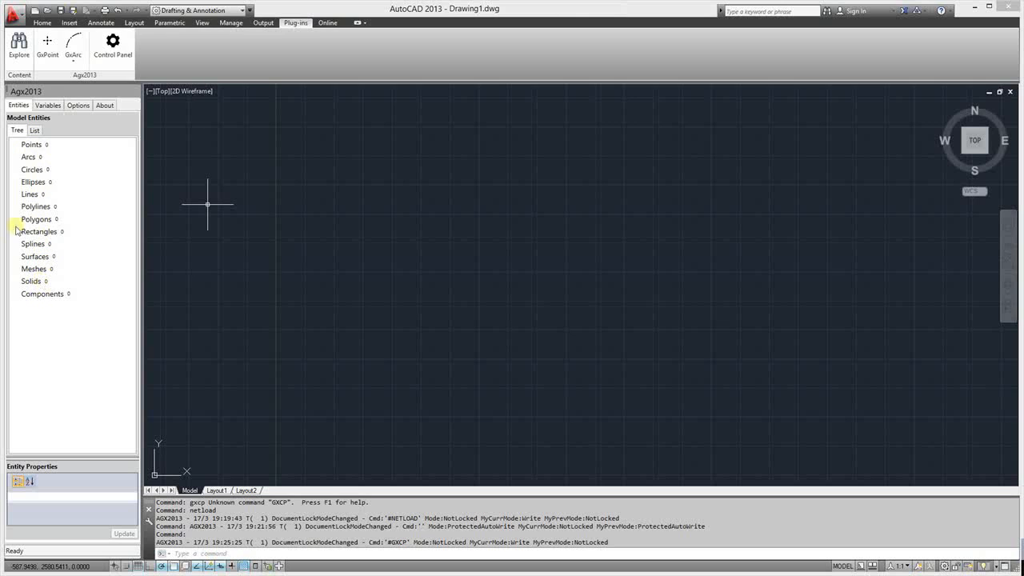
{"action": "left_click", "coordinate": [31, 145]}
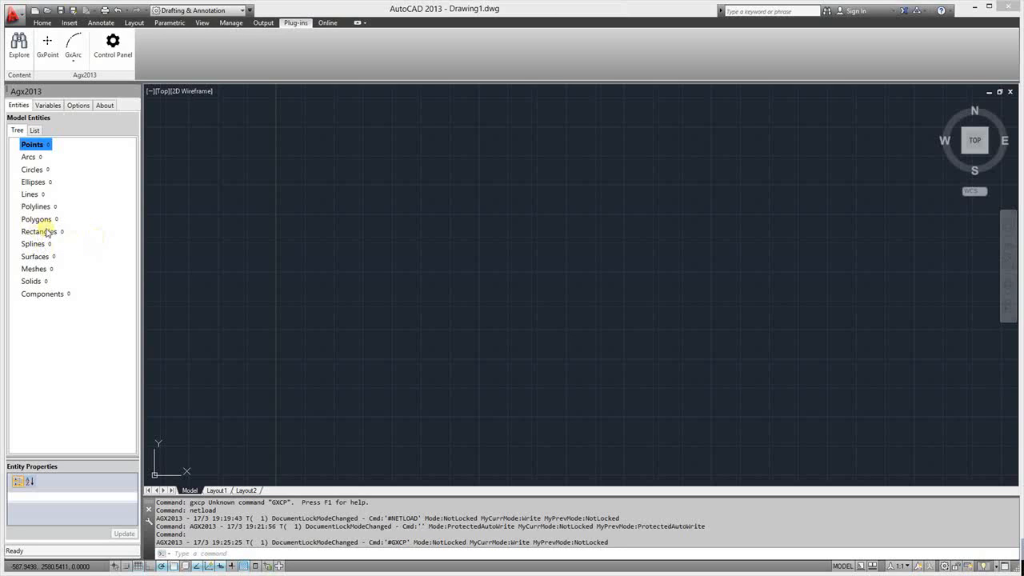
{"action": "left_click", "coordinate": [46, 106]}
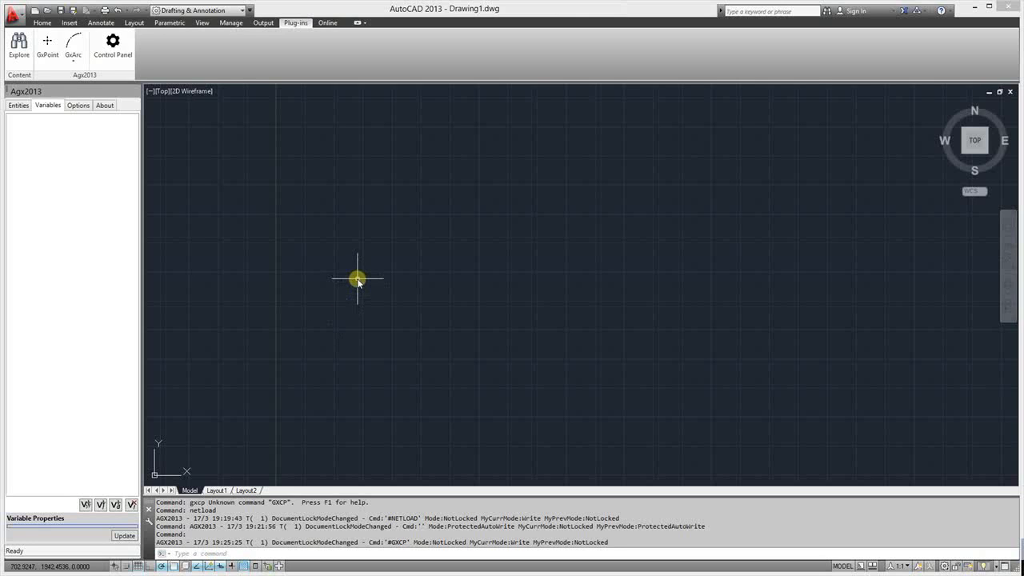
{"action": "left_click", "coordinate": [17, 105]}
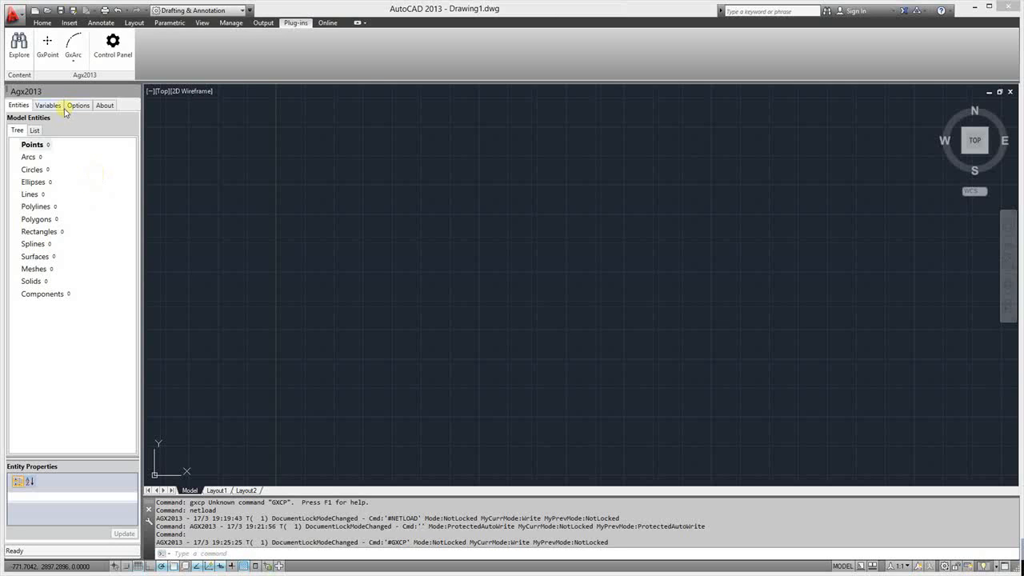
Place a single GxPoint at about X 570, Y 1883 in the empty drawing
{"action": "left_click", "coordinate": [48, 50]}
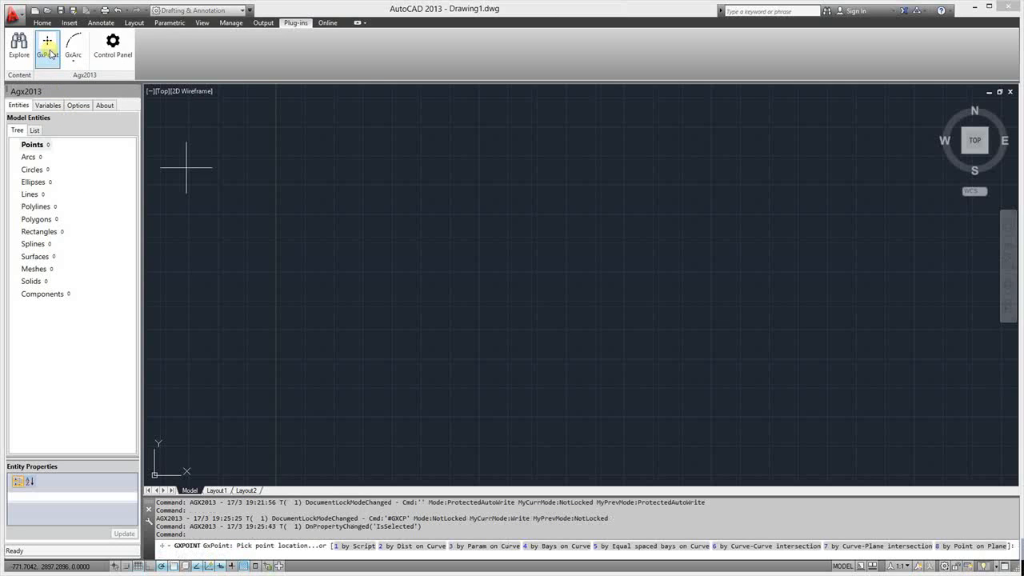
{"action": "left_click", "coordinate": [343, 285]}
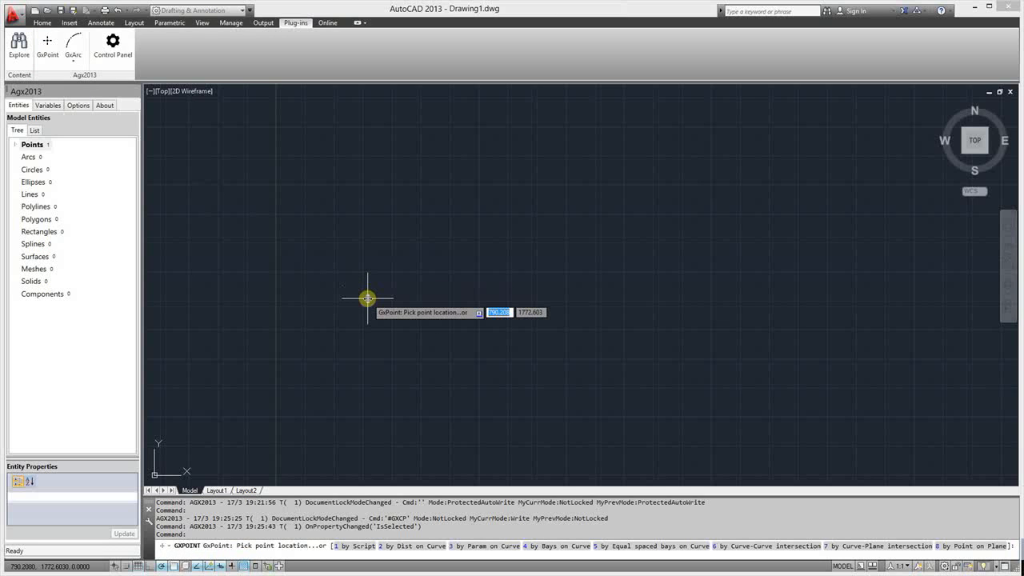
{"action": "key", "text": "Escape"}
Set the point style to a circle with a cross using DDPTYPE
{"action": "type", "text": "dd"}
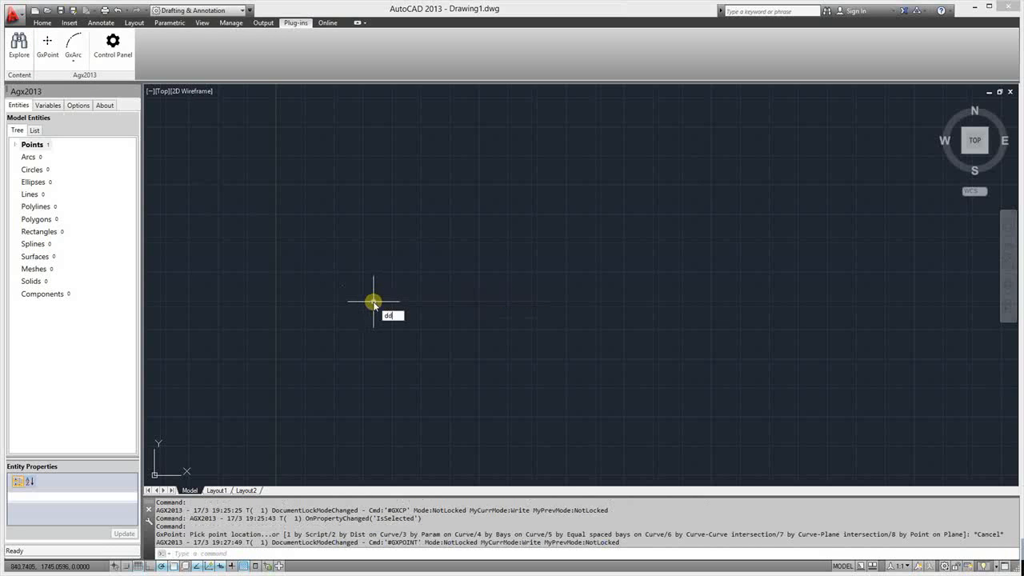
{"action": "type", "text": "ptype"}
{"action": "key", "text": "Return"}
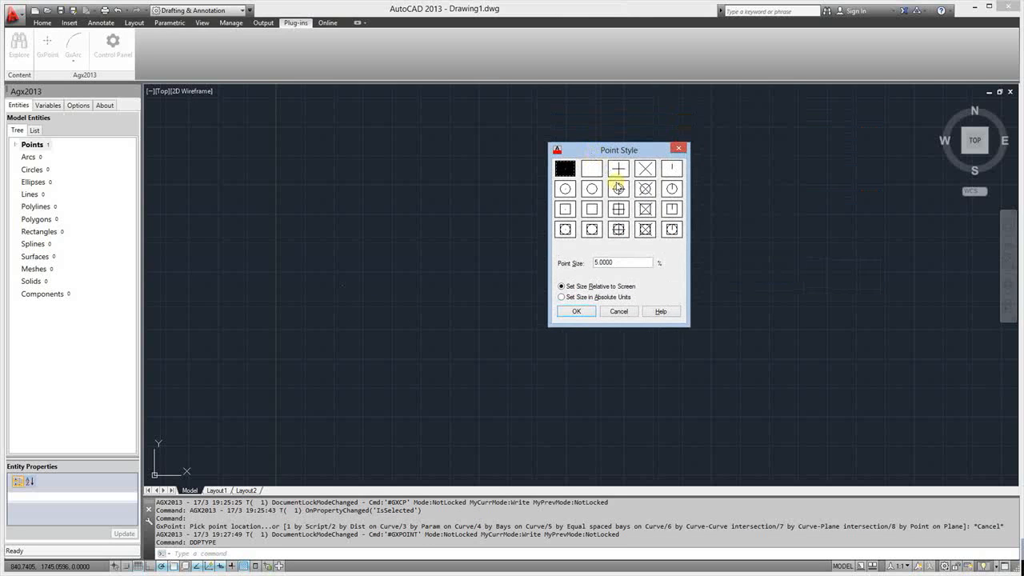
{"action": "double_click", "coordinate": [618, 190]}
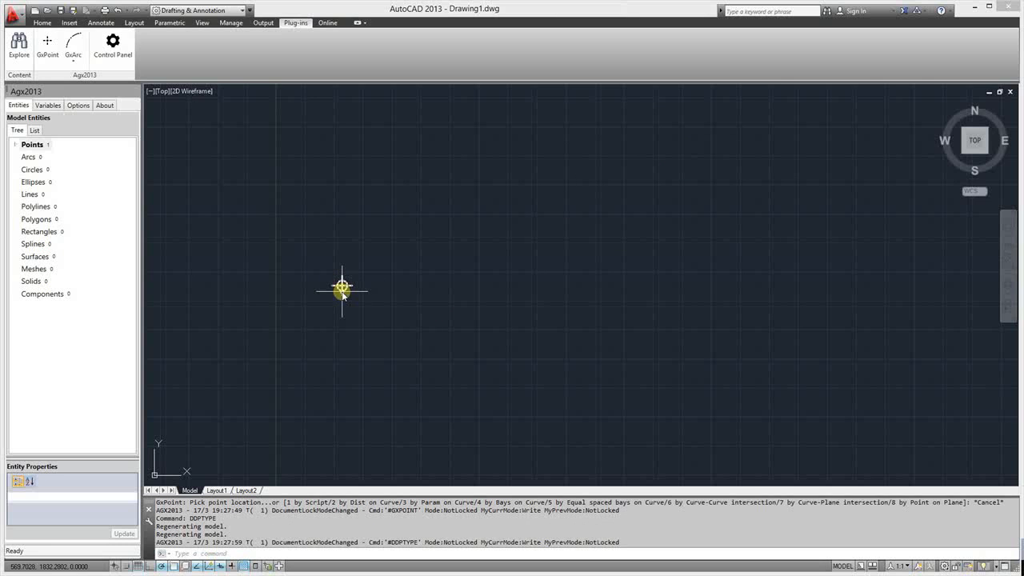
Widen the value column of gxpoint01's properties, set its X coordinate to 600 and update the entity
{"action": "mouse_move", "coordinate": [343, 291]}
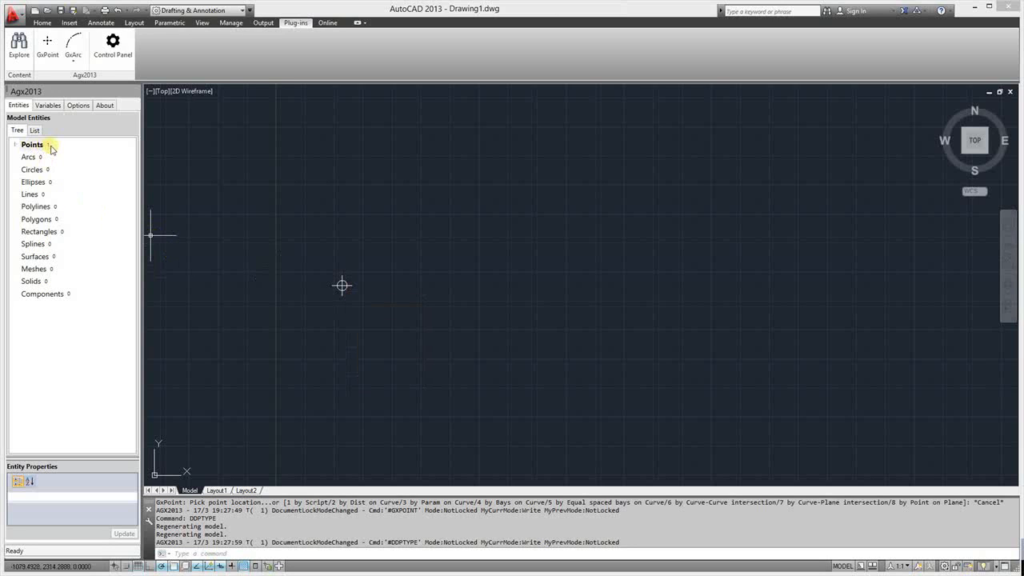
{"action": "left_click", "coordinate": [16, 145]}
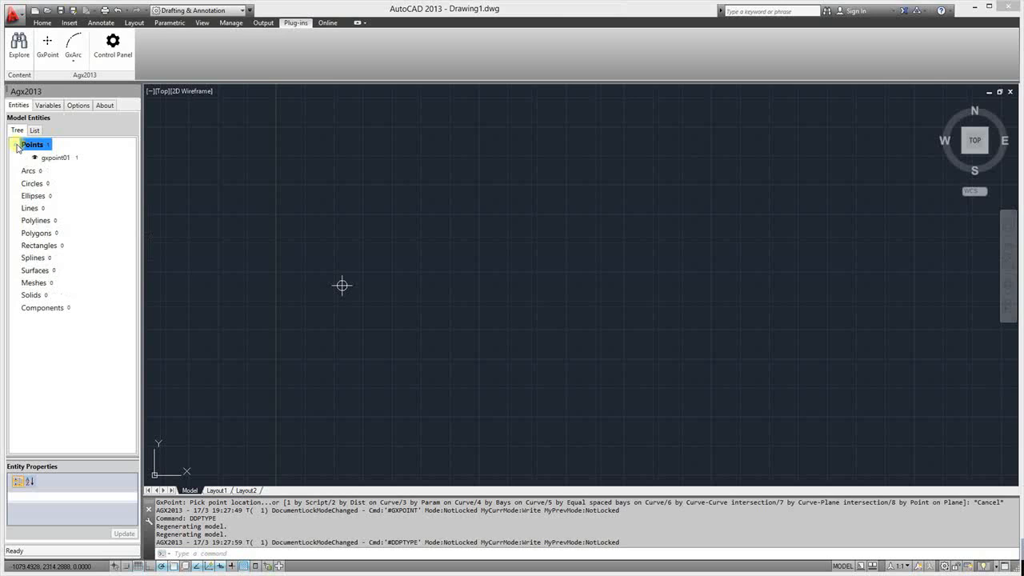
{"action": "left_click", "coordinate": [56, 158]}
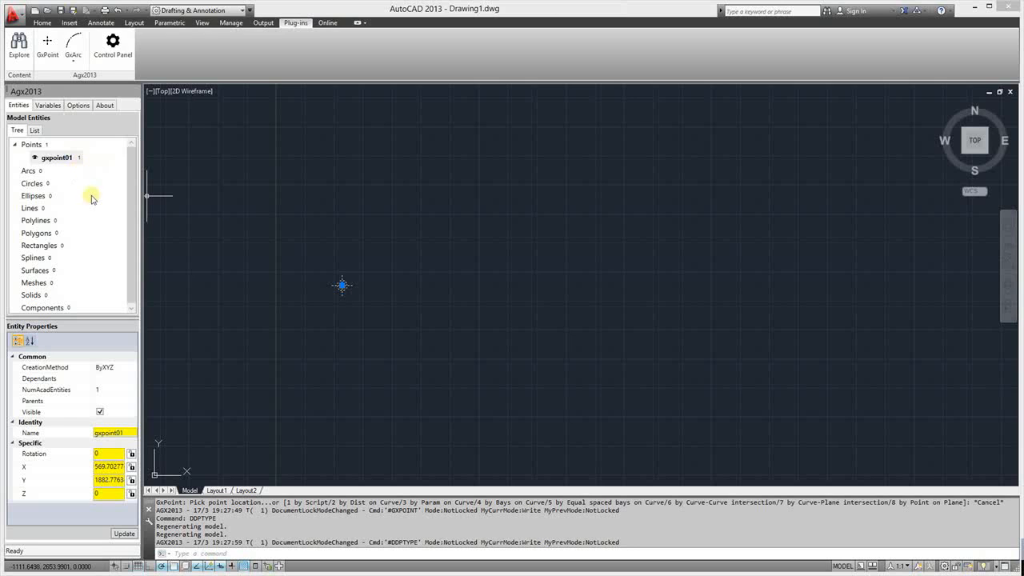
{"action": "left_click_drag", "start_coordinate": [92, 411], "coordinate": [74, 413]}
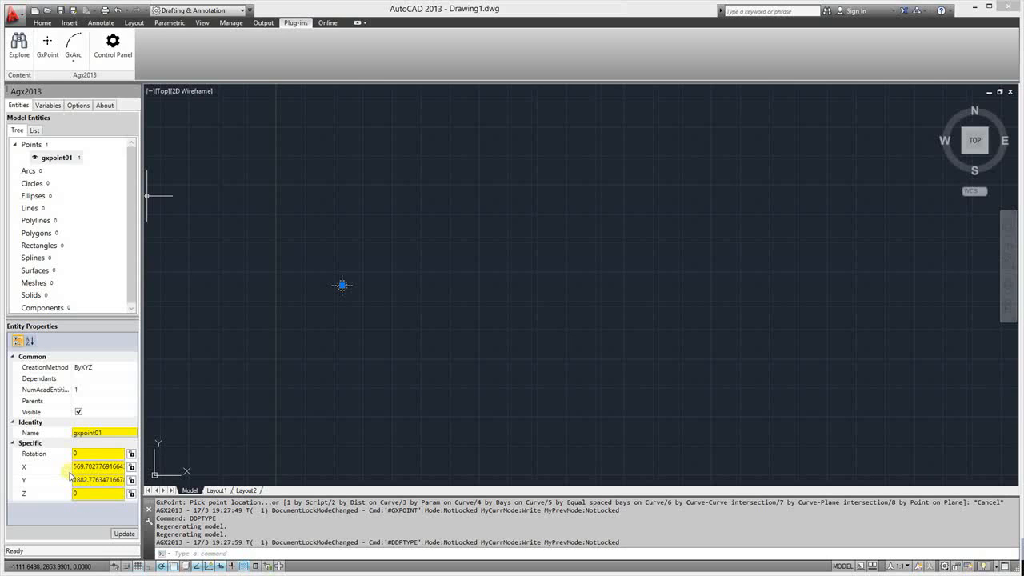
{"action": "left_click_drag", "start_coordinate": [70, 474], "coordinate": [54, 473]}
{"action": "left_click", "coordinate": [42, 468]}
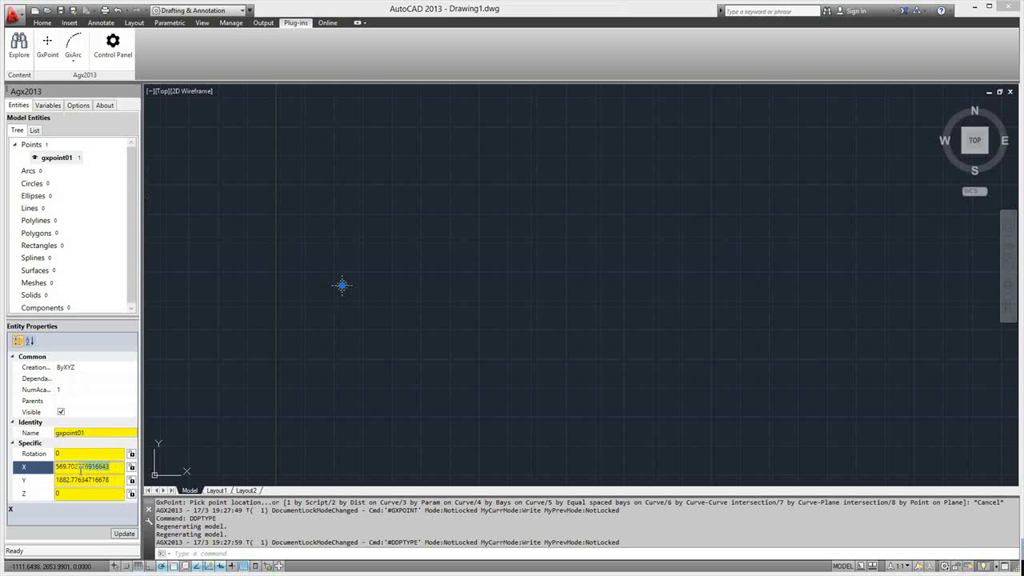
{"action": "type", "text": "600"}
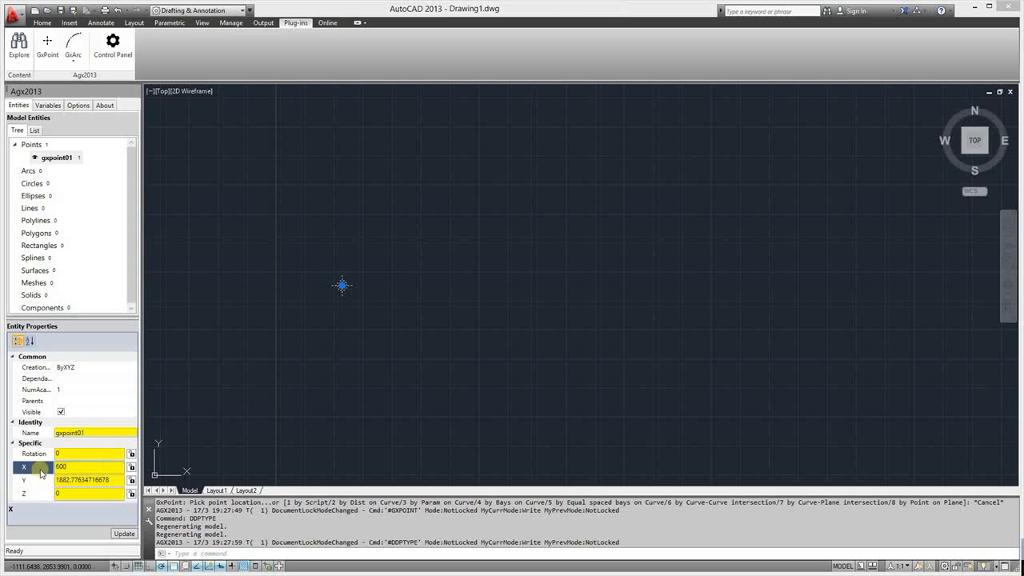
{"action": "key", "text": "Return"}
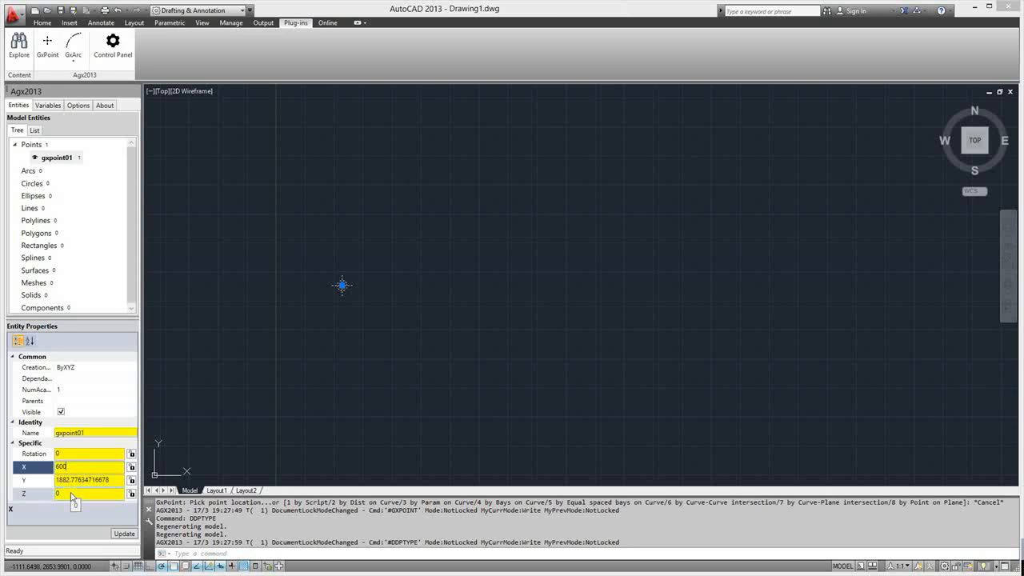
{"action": "left_click", "coordinate": [124, 534]}
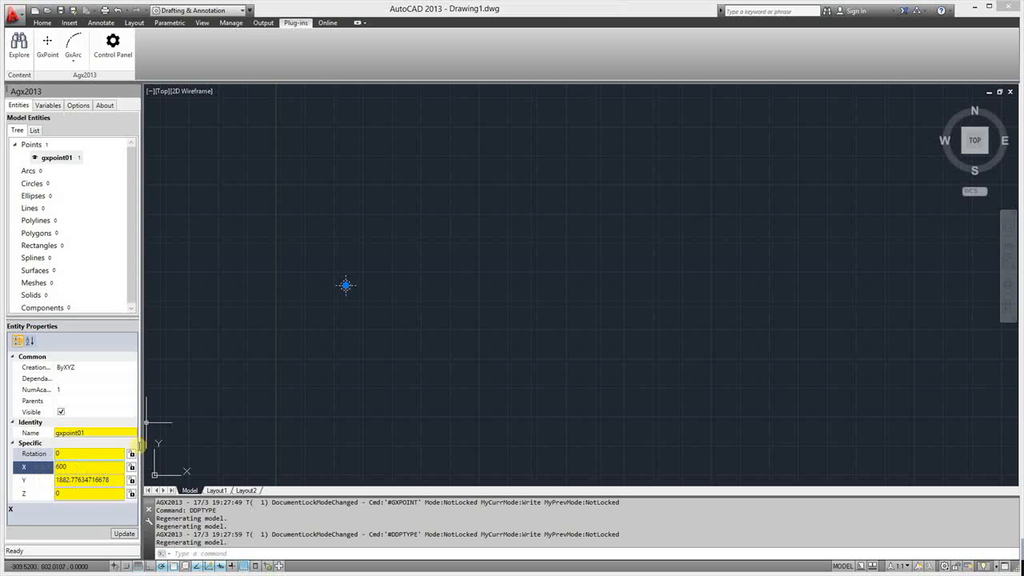
Place a second GxPoint below the first, at about X 616, Y 1447
{"action": "left_click", "coordinate": [47, 47]}
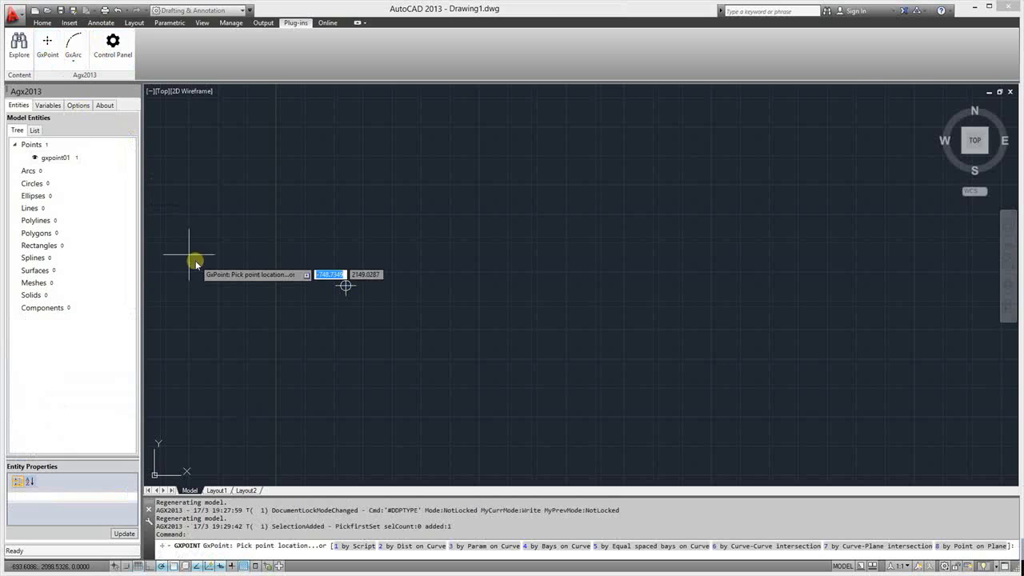
{"action": "left_click", "coordinate": [348, 336]}
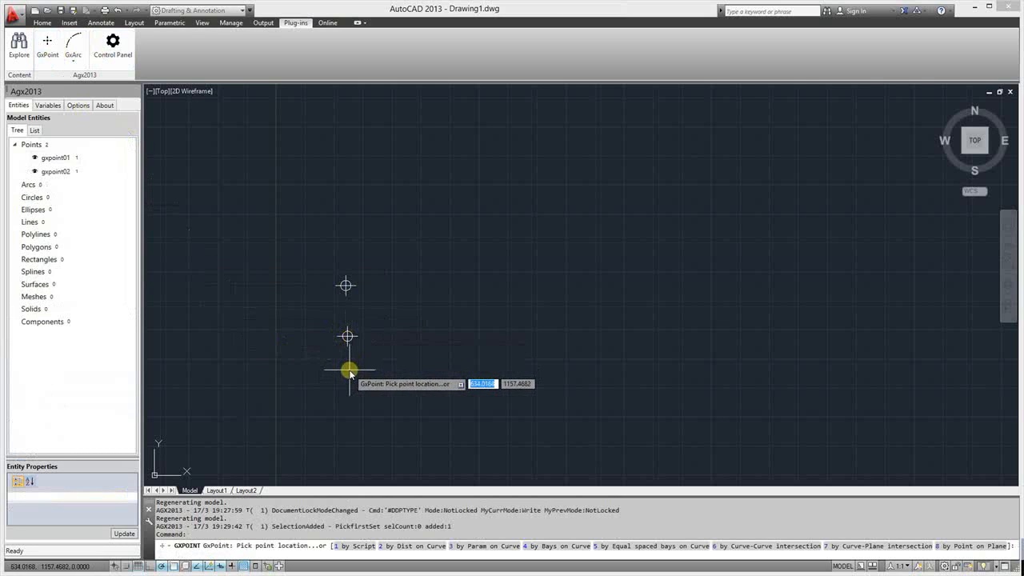
{"action": "key", "text": "Escape"}
Set the X coordinate of gxpoint02 to 600 and update the entity
{"action": "mouse_move", "coordinate": [345, 340]}
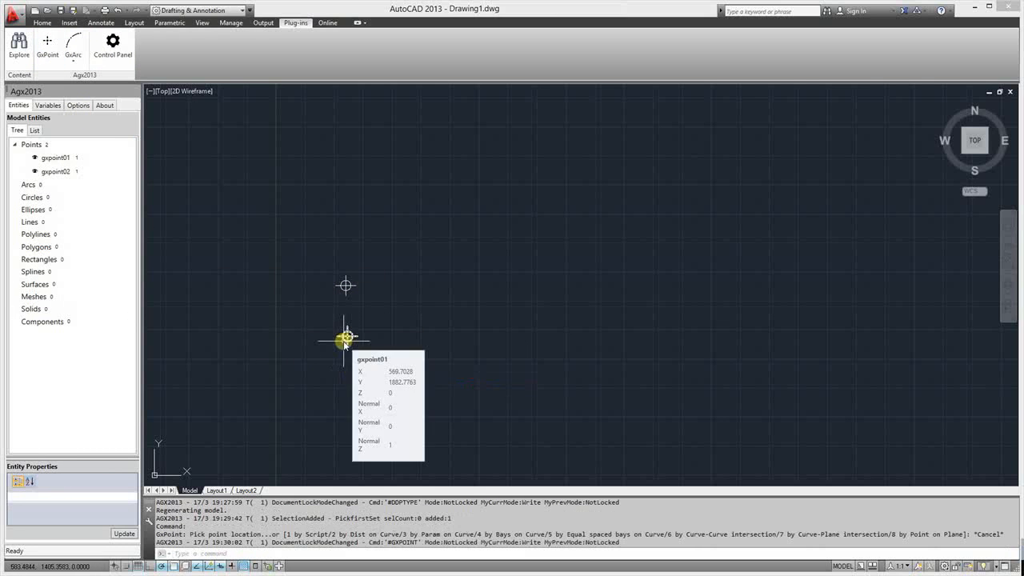
{"action": "left_click", "coordinate": [56, 172]}
{"action": "left_click", "coordinate": [109, 470]}
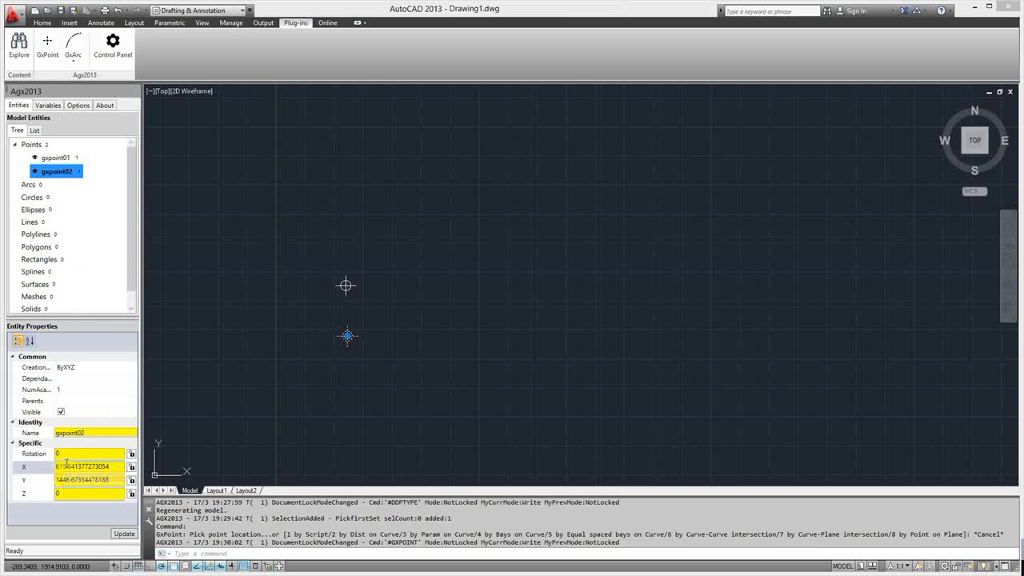
{"action": "left_click", "coordinate": [67, 463]}
{"action": "left_click_drag", "start_coordinate": [112, 466], "coordinate": [41, 470]}
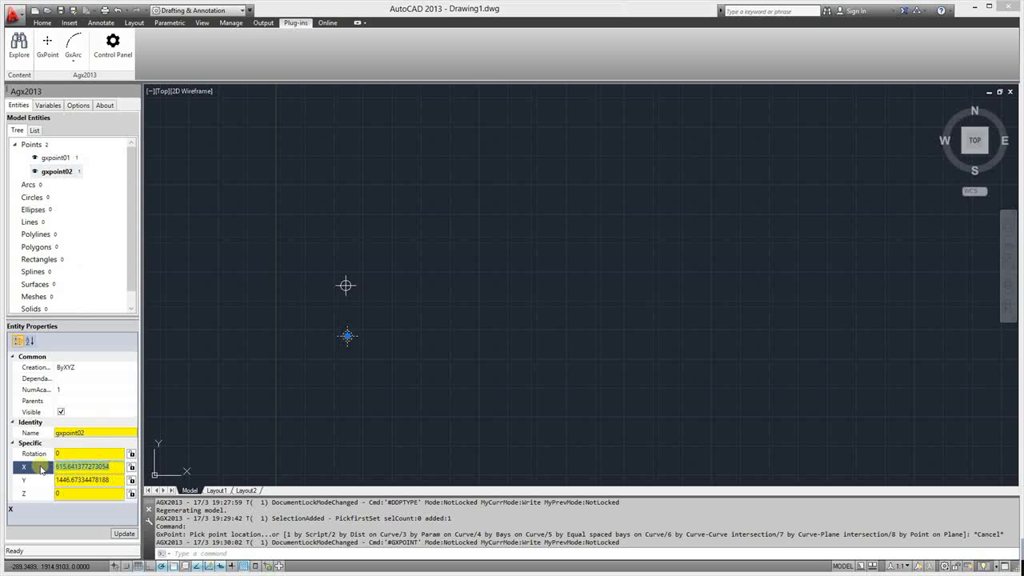
{"action": "type", "text": "600"}
{"action": "left_click", "coordinate": [120, 534]}
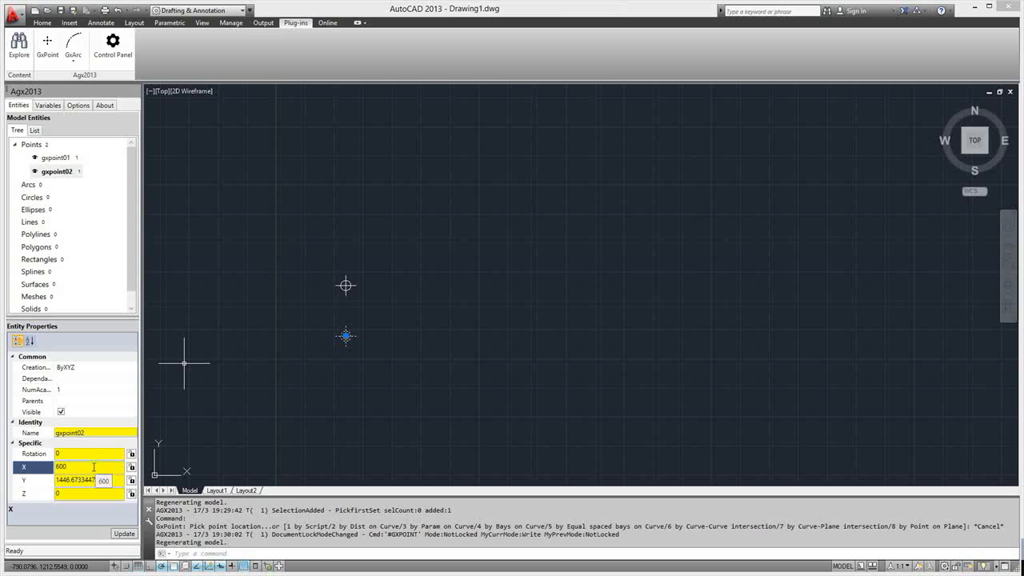
Create a Double variable named myX with a maximum of 1000 and a value of 700
{"action": "left_click", "coordinate": [48, 106]}
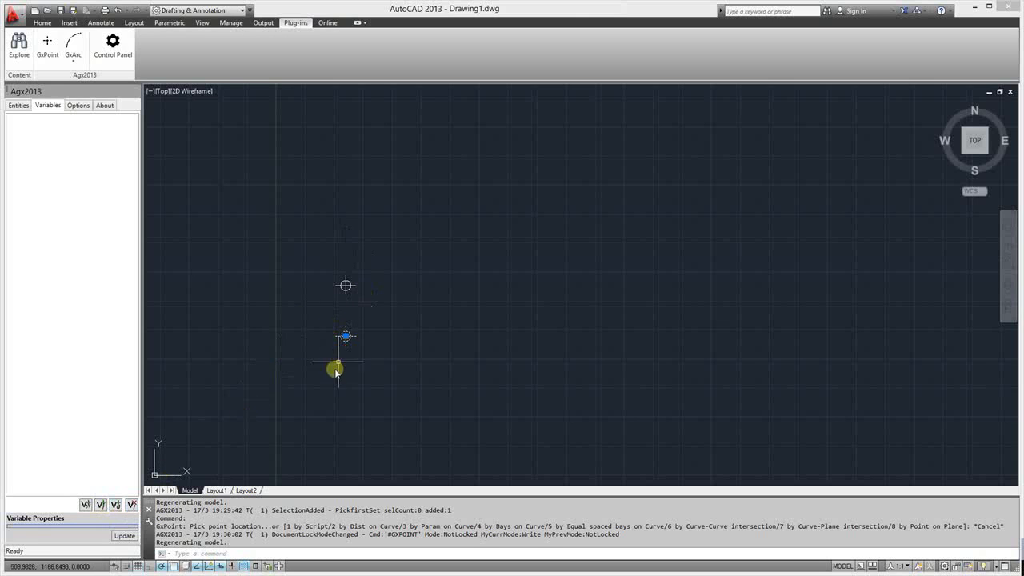
{"action": "left_click", "coordinate": [115, 505]}
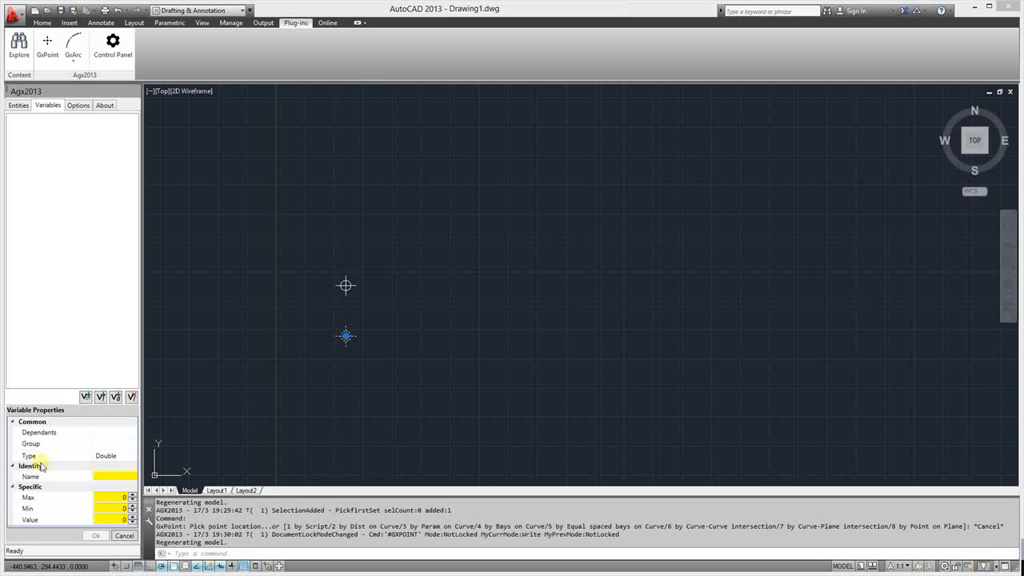
{"action": "left_click", "coordinate": [96, 478]}
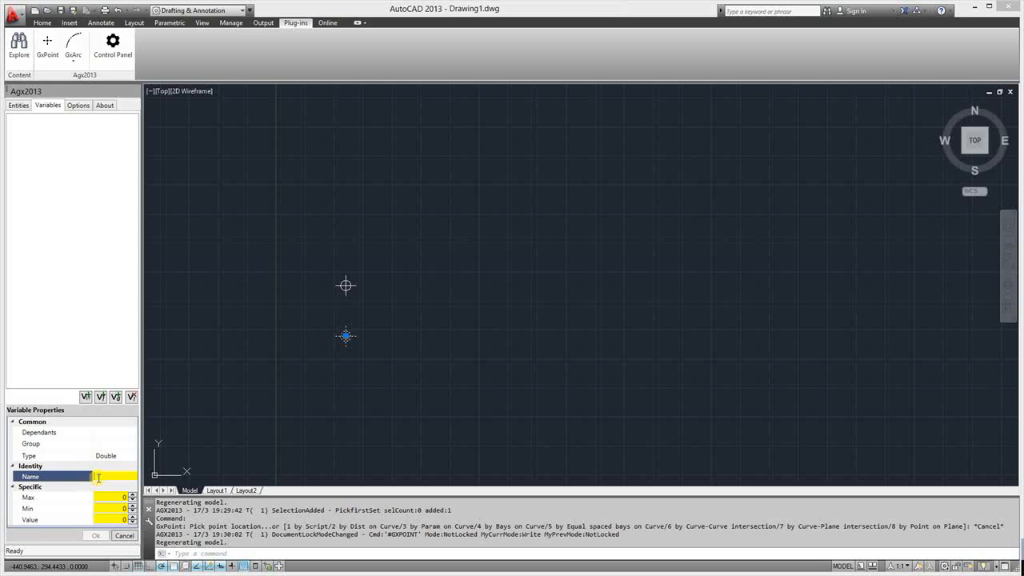
{"action": "type", "text": "a"}
{"action": "type", "text": "yX"}
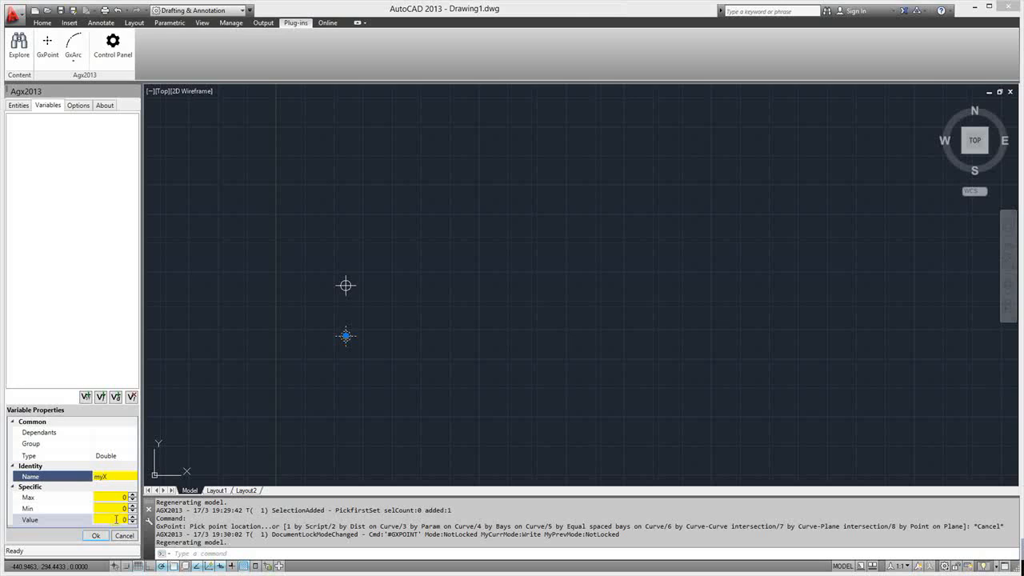
{"action": "left_click", "coordinate": [117, 498]}
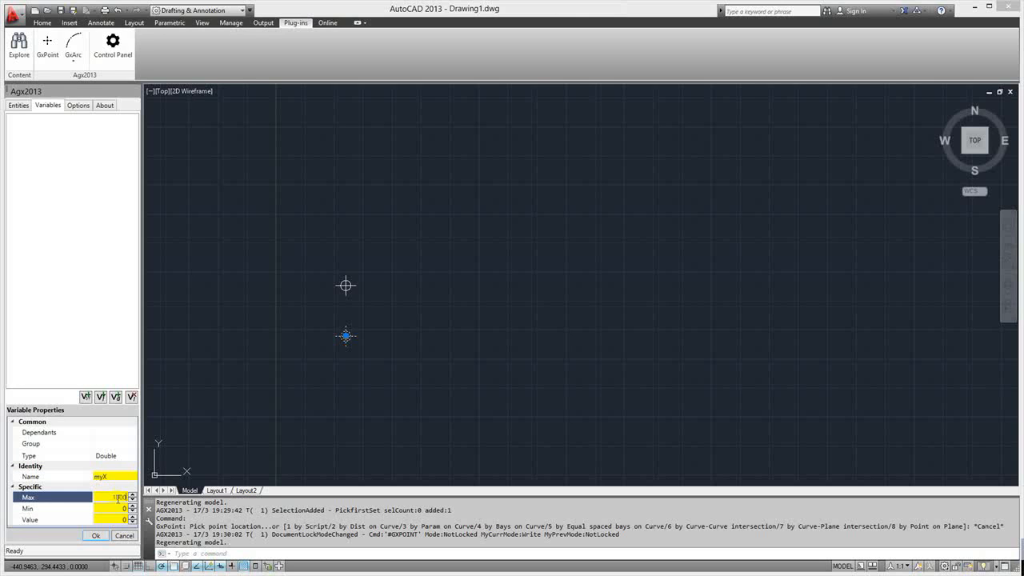
{"action": "left_click", "coordinate": [111, 519]}
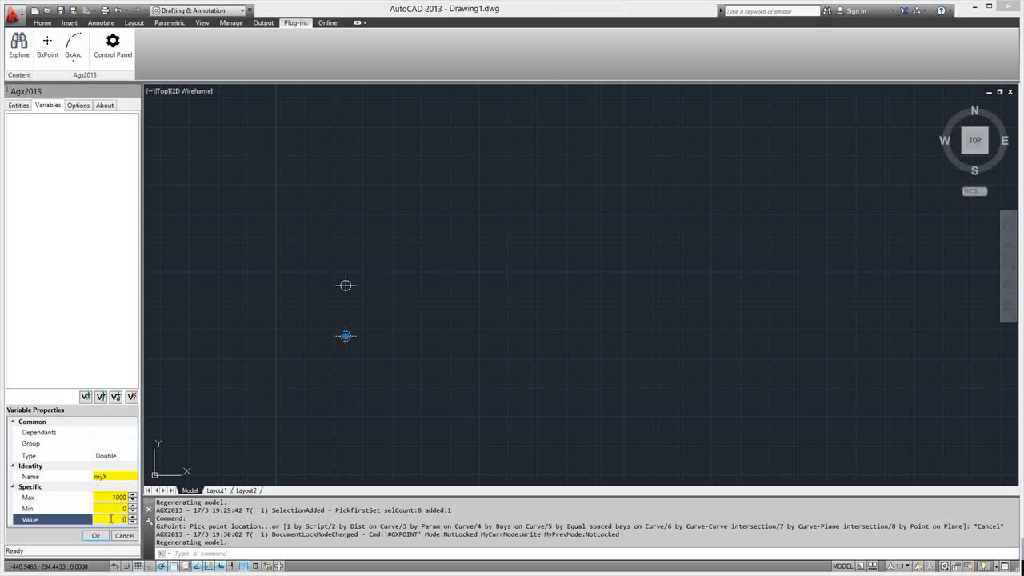
{"action": "type", "text": "700"}
{"action": "left_click", "coordinate": [96, 536]}
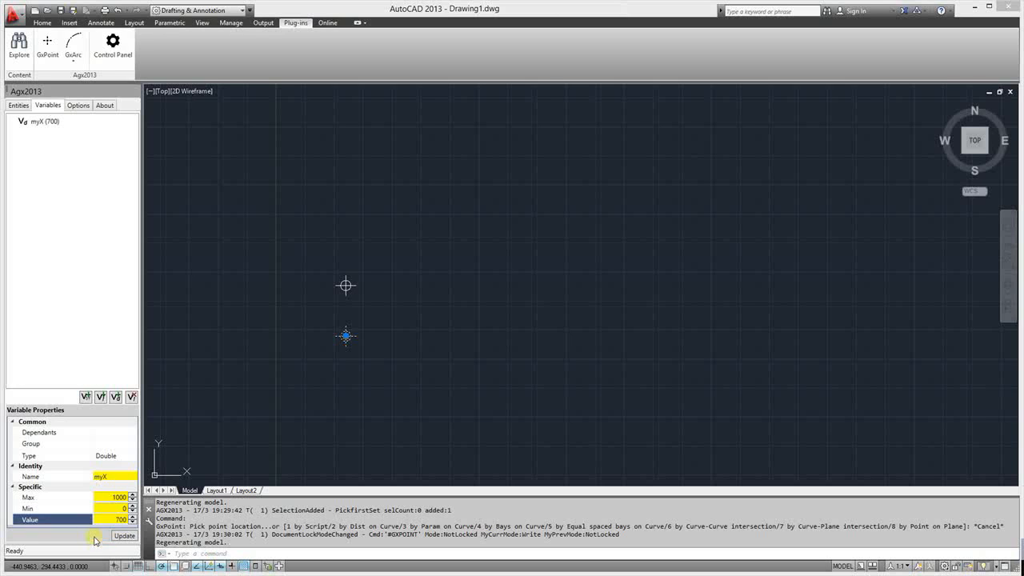
{"action": "left_click", "coordinate": [41, 125]}
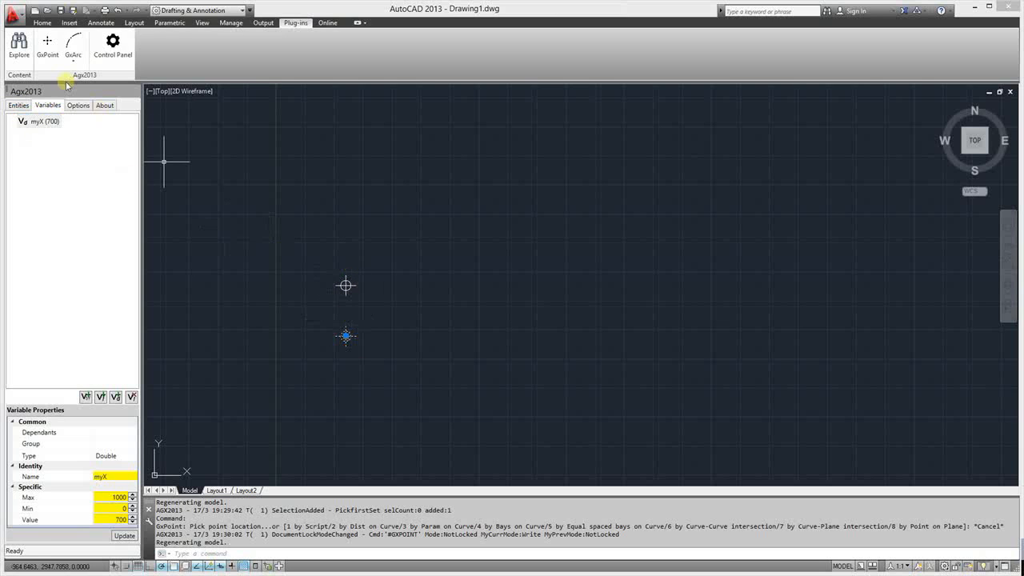
Set the X coordinate of gxpoint01 to the variable myX and update the entity
{"action": "left_click", "coordinate": [18, 105]}
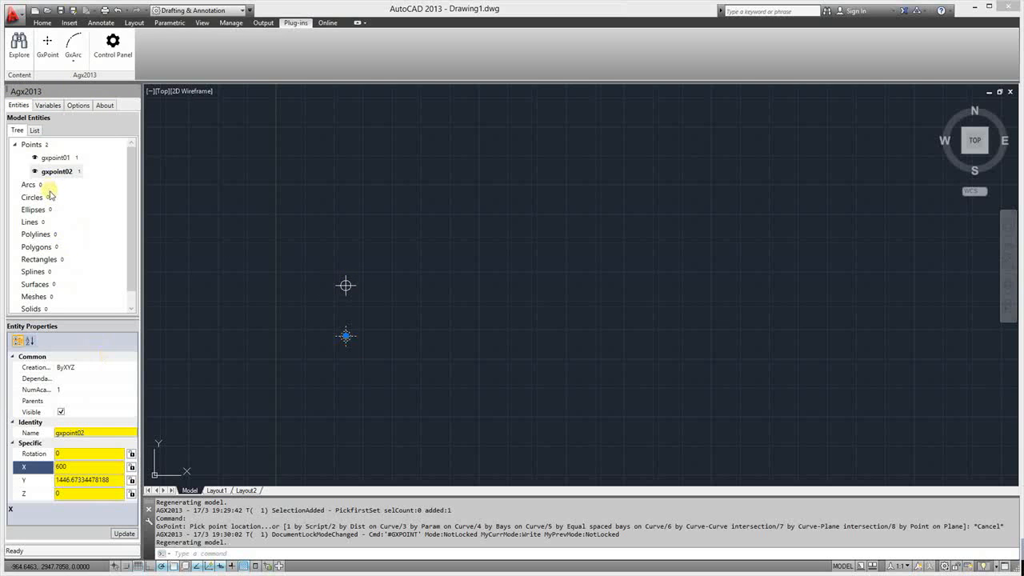
{"action": "left_click", "coordinate": [56, 157]}
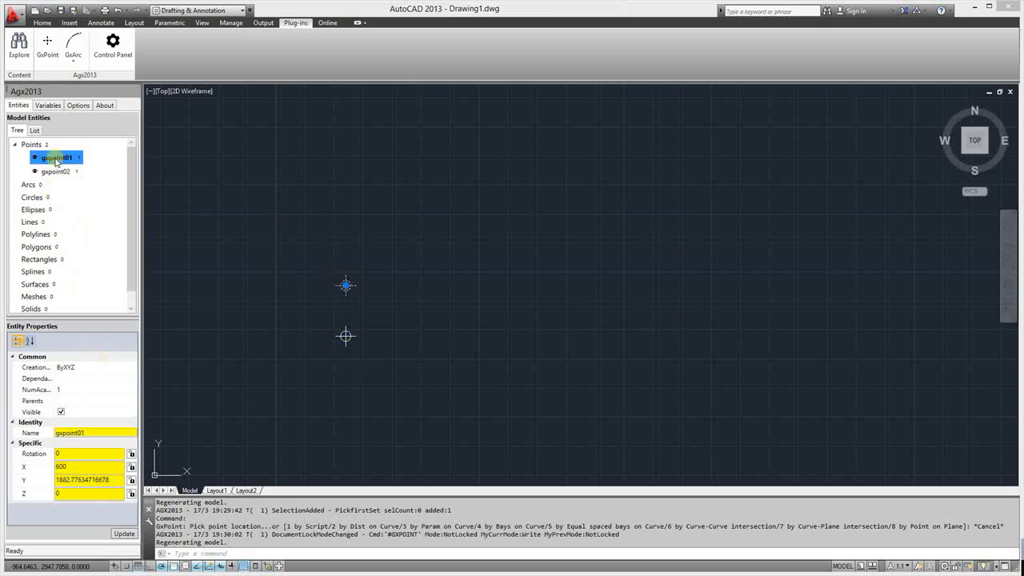
{"action": "left_click", "coordinate": [70, 468]}
{"action": "type", "text": "m"}
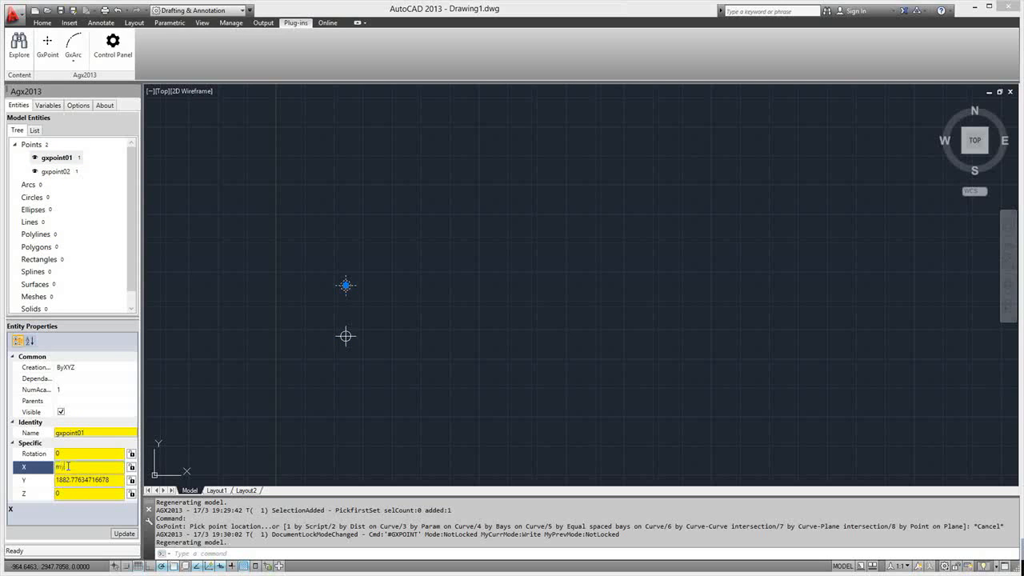
{"action": "type", "text": "yX"}
{"action": "left_click", "coordinate": [124, 533]}
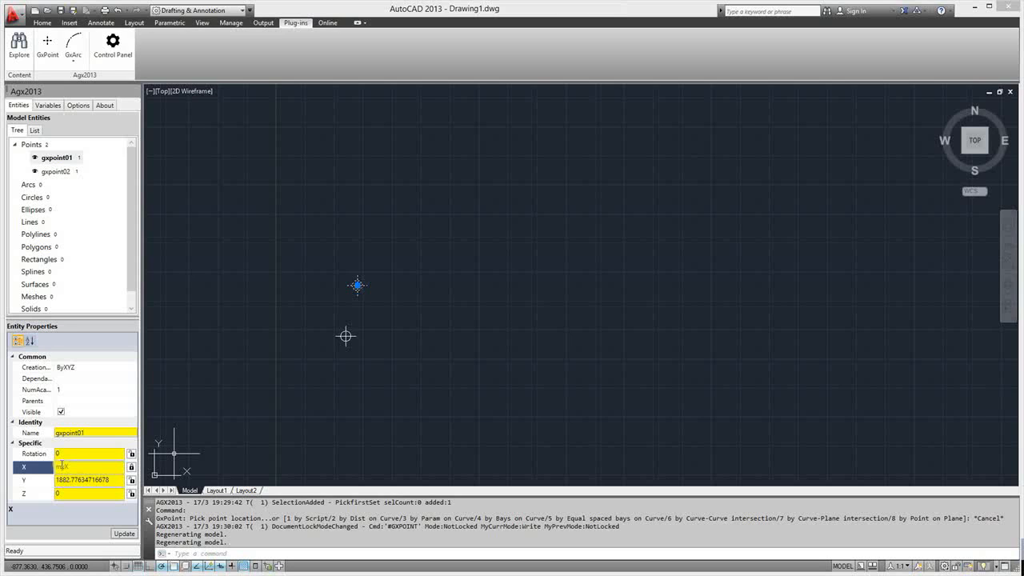
Link the X coordinate of gxpoint02 to myX as well and update that point
{"action": "left_click", "coordinate": [63, 172]}
{"action": "left_click", "coordinate": [82, 470]}
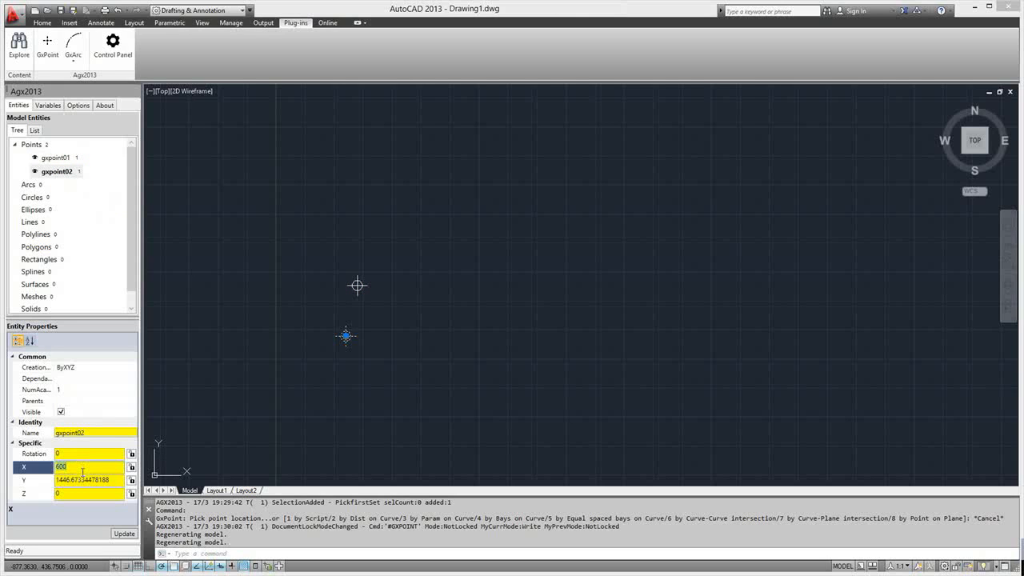
{"action": "type", "text": "myX"}
{"action": "left_click", "coordinate": [122, 533]}
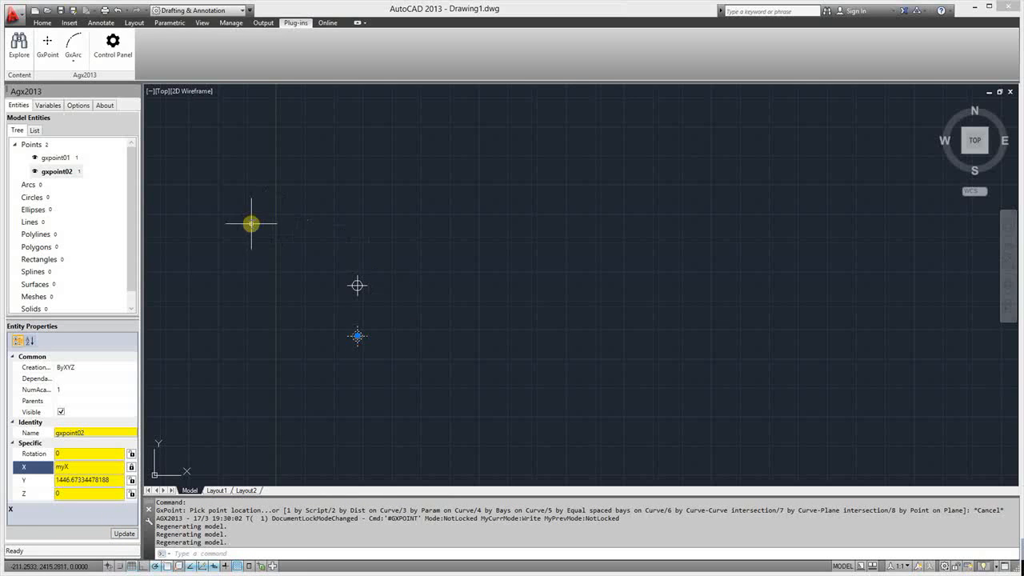
Change the value of the variable myX to 500 and update it to move both points
{"action": "left_click", "coordinate": [49, 105]}
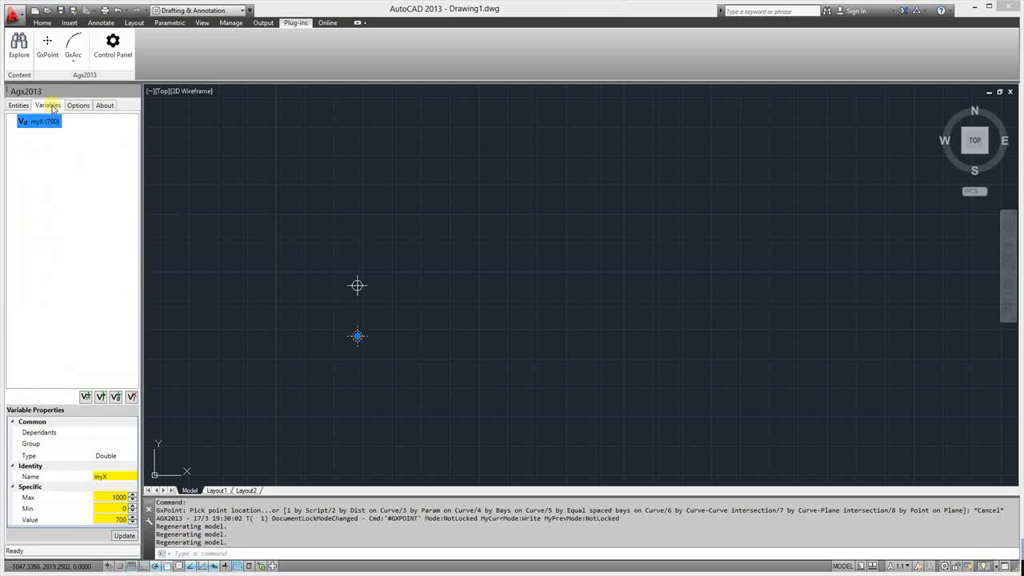
{"action": "left_click", "coordinate": [120, 519]}
{"action": "type", "text": "500"}
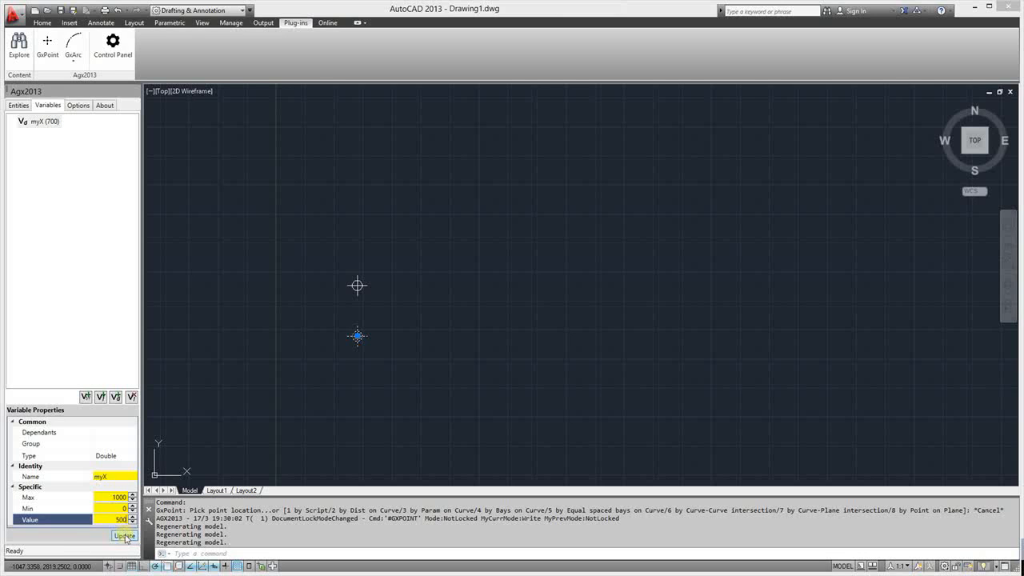
{"action": "left_click", "coordinate": [124, 535]}
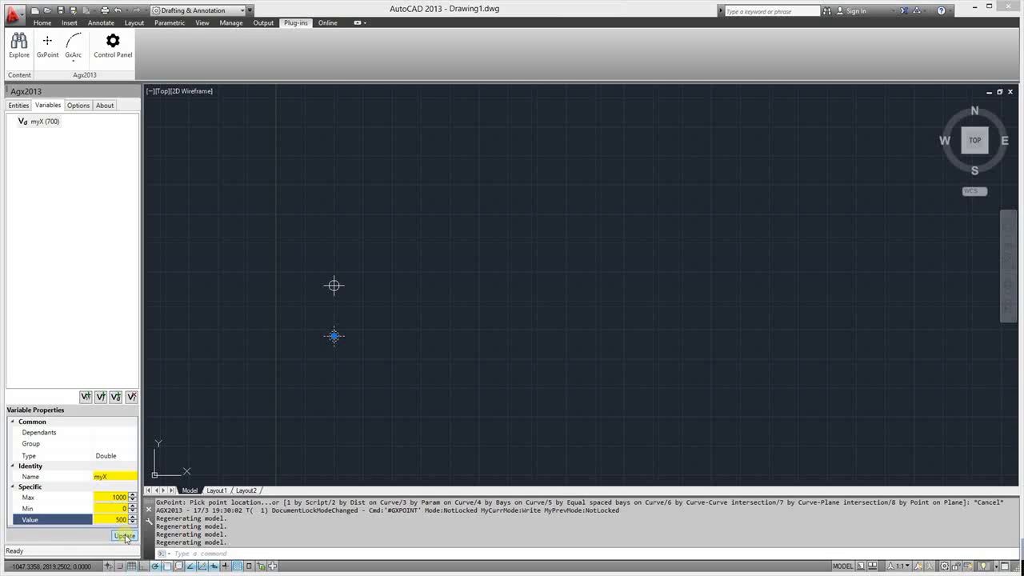
Set the value of the variable myX to 600 and apply the update to both points
{"action": "double_click", "coordinate": [120, 520]}
{"action": "type", "text": "600"}
{"action": "left_click", "coordinate": [127, 537]}
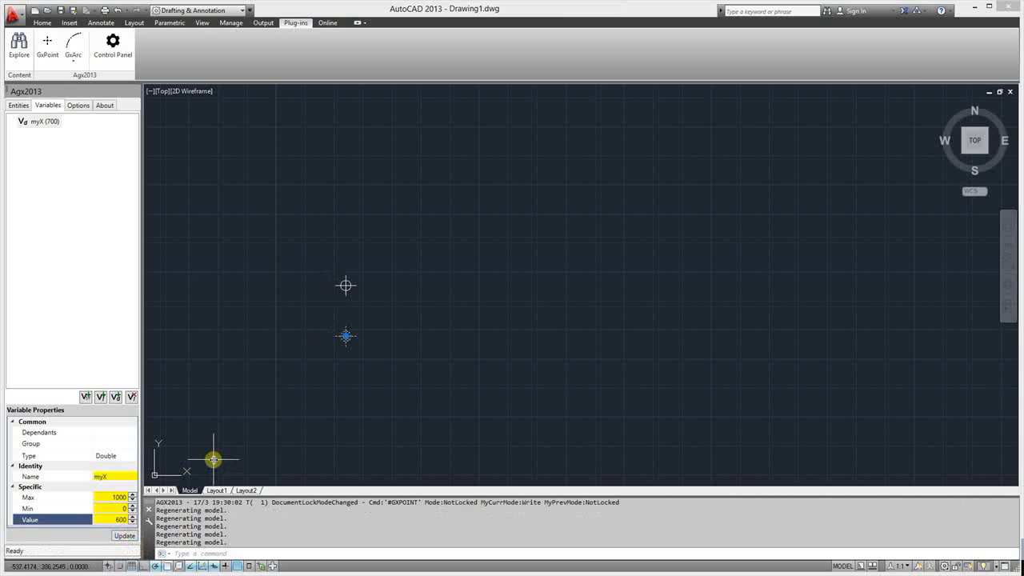